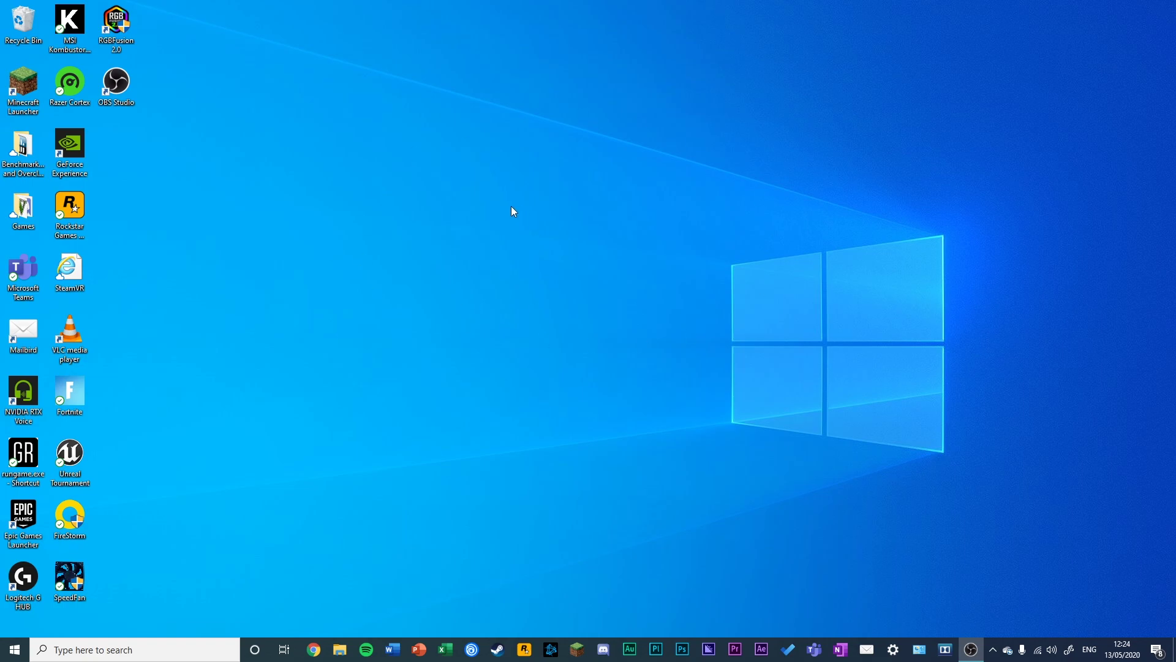
Step: Open Display settings from the desktop menu, select display 3, and scroll to Multiple displays
right_click(516, 238)
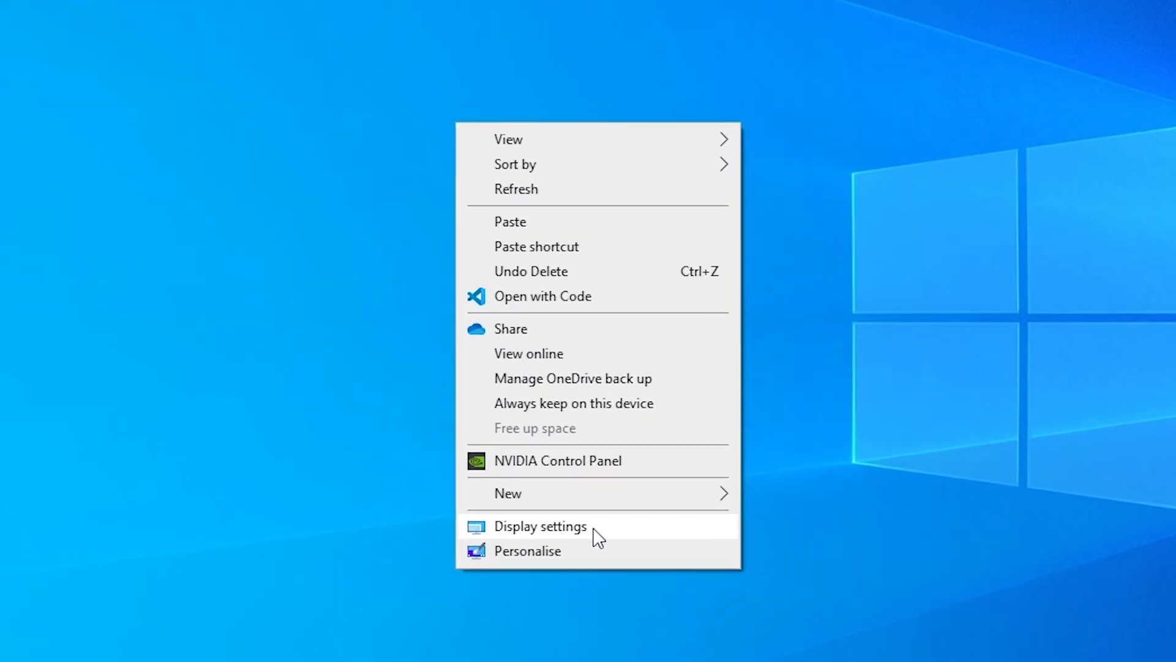
click(594, 529)
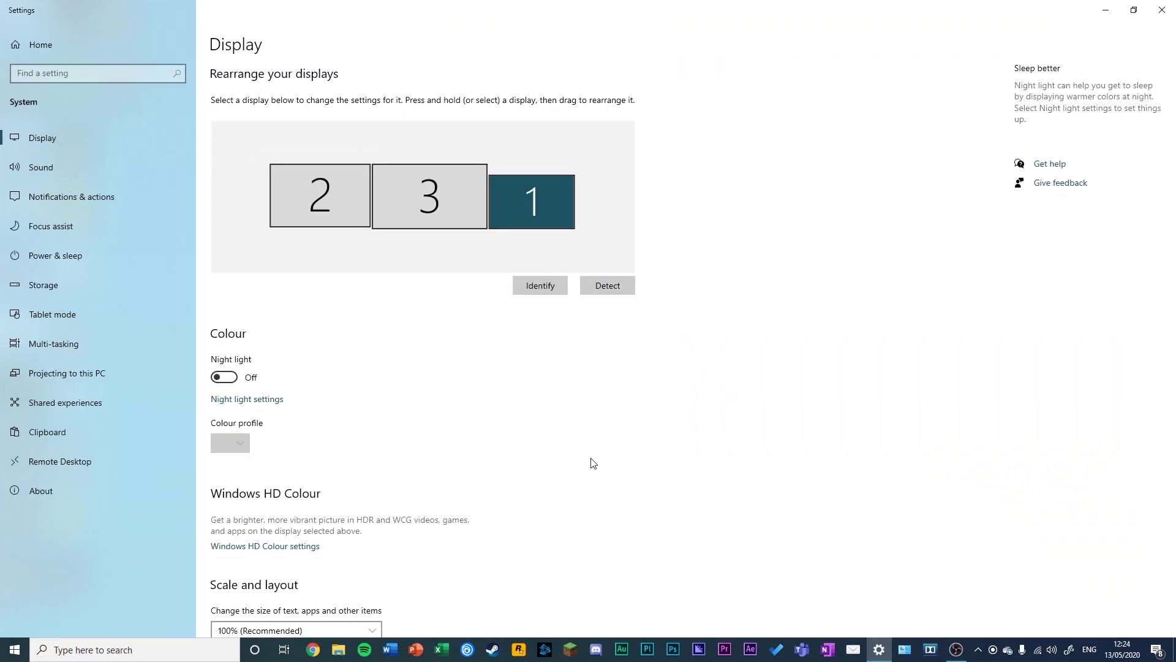
click(452, 214)
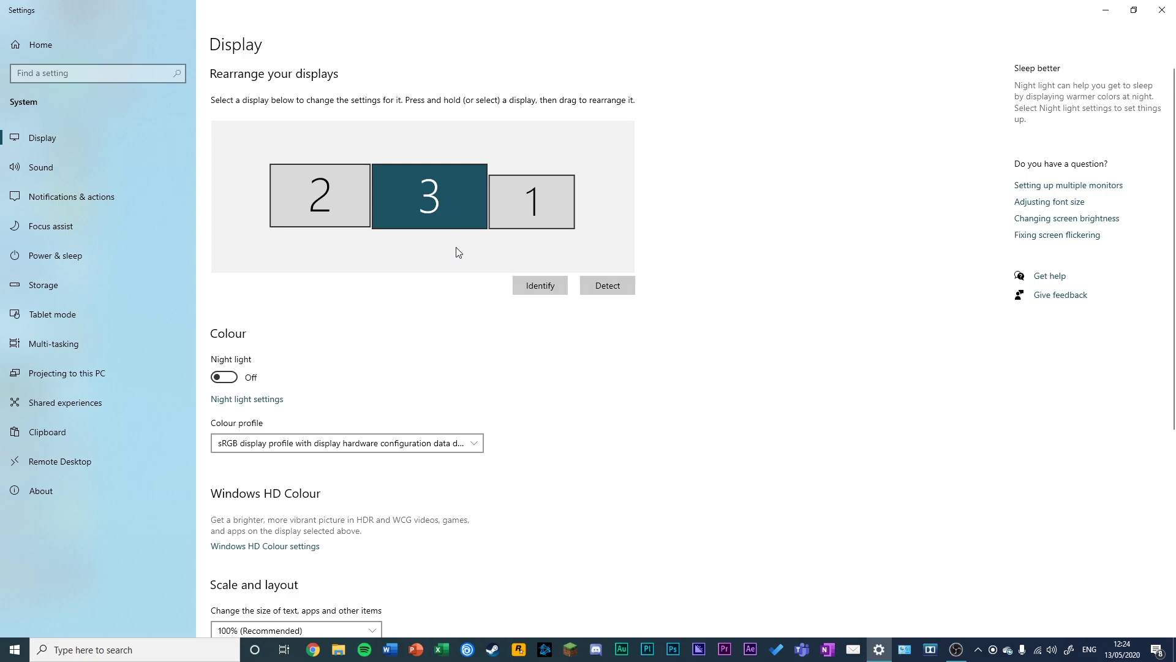
scroll(509, 321, down, 6)
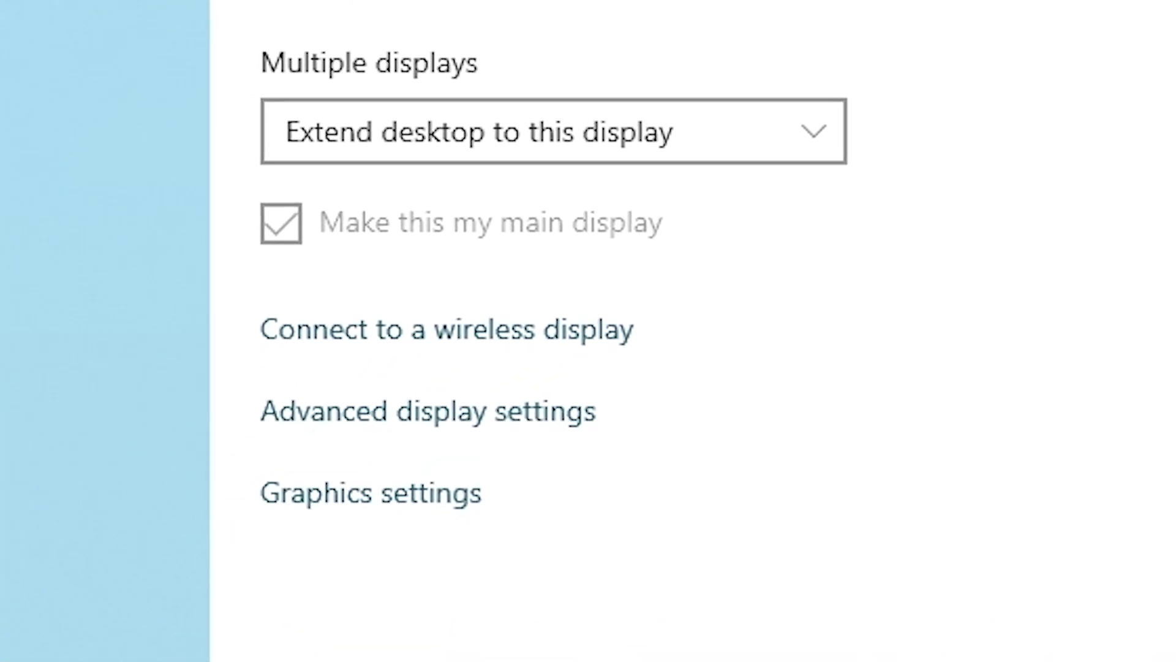
Step: Go from display 3's adapter properties to the Advanced tab of Colour Management
click(570, 404)
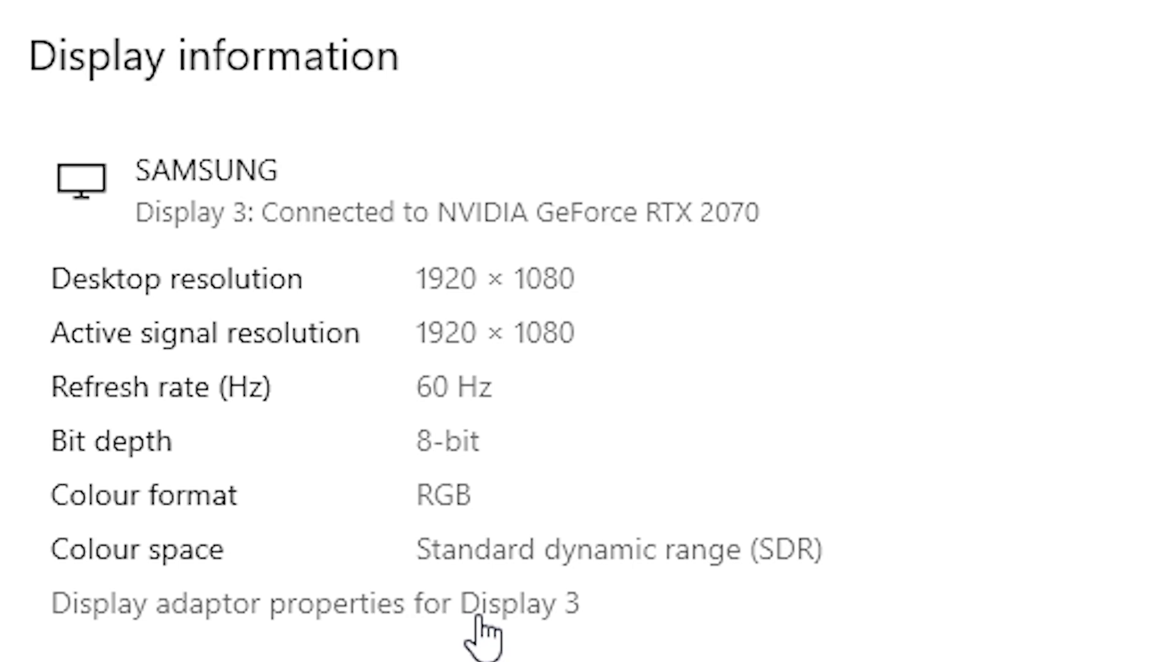
click(481, 619)
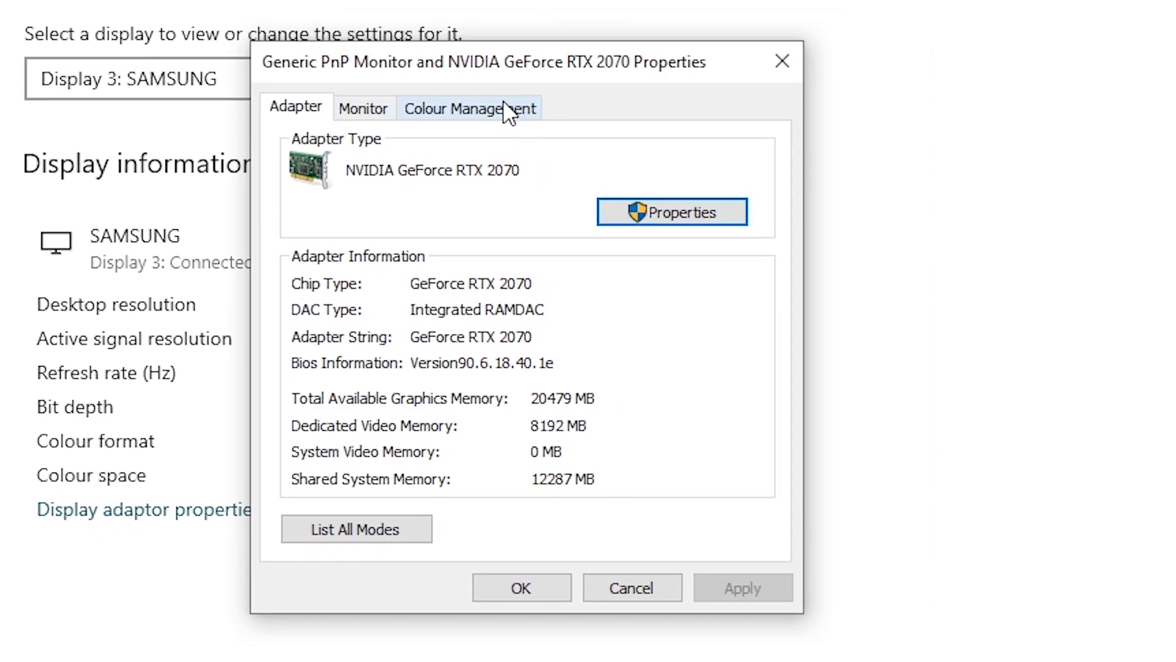
click(507, 111)
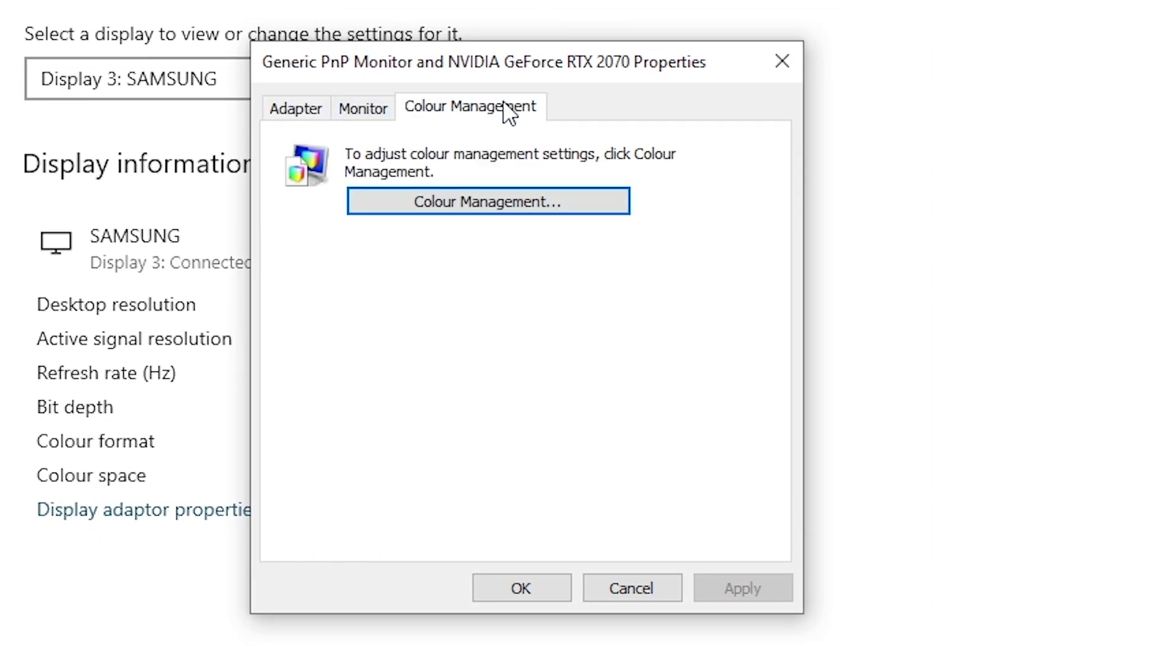
click(531, 207)
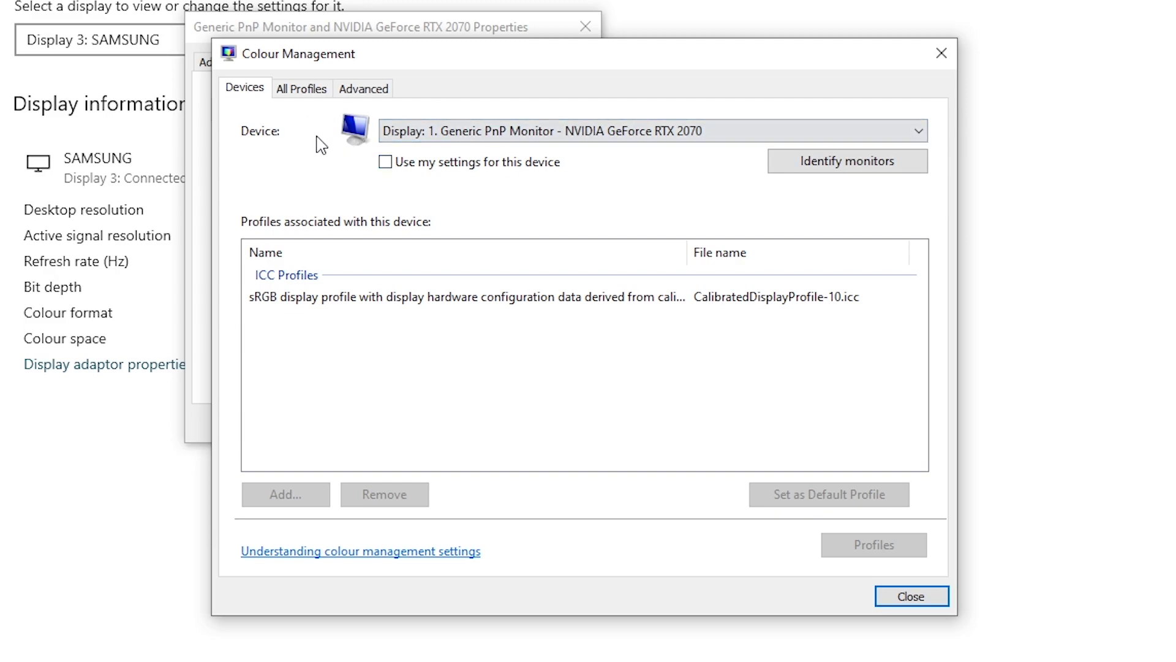
click(346, 91)
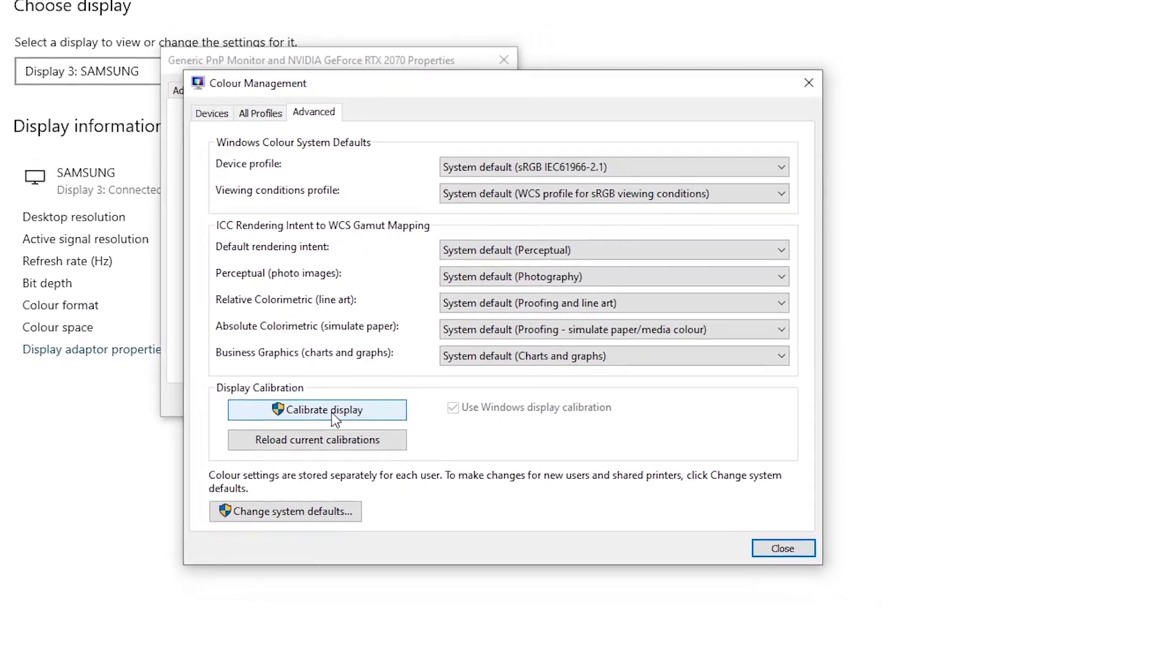
Step: Launch Calibrate display and advance past the Welcome and basic colour settings pages
click(294, 410)
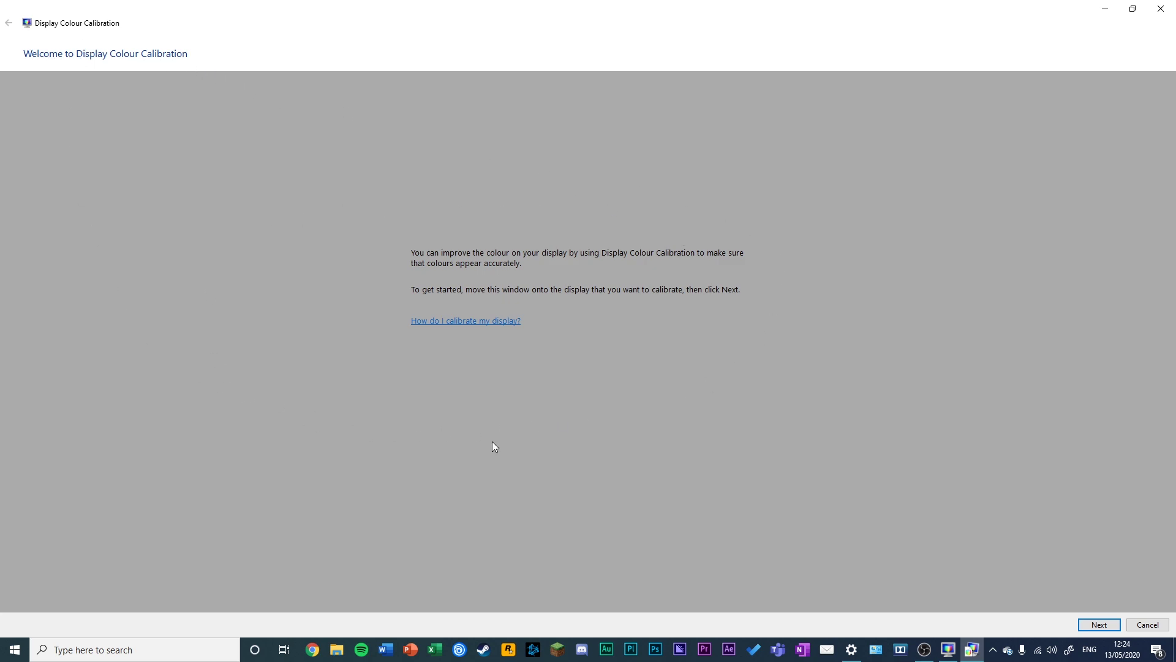
click(1096, 625)
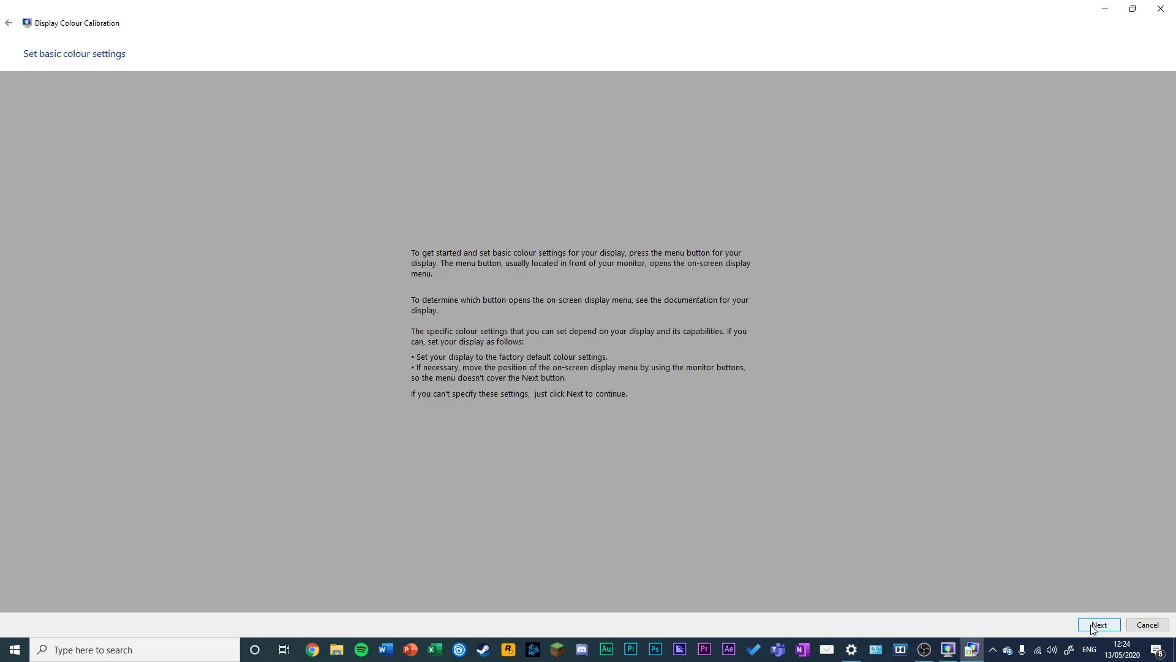
click(1094, 627)
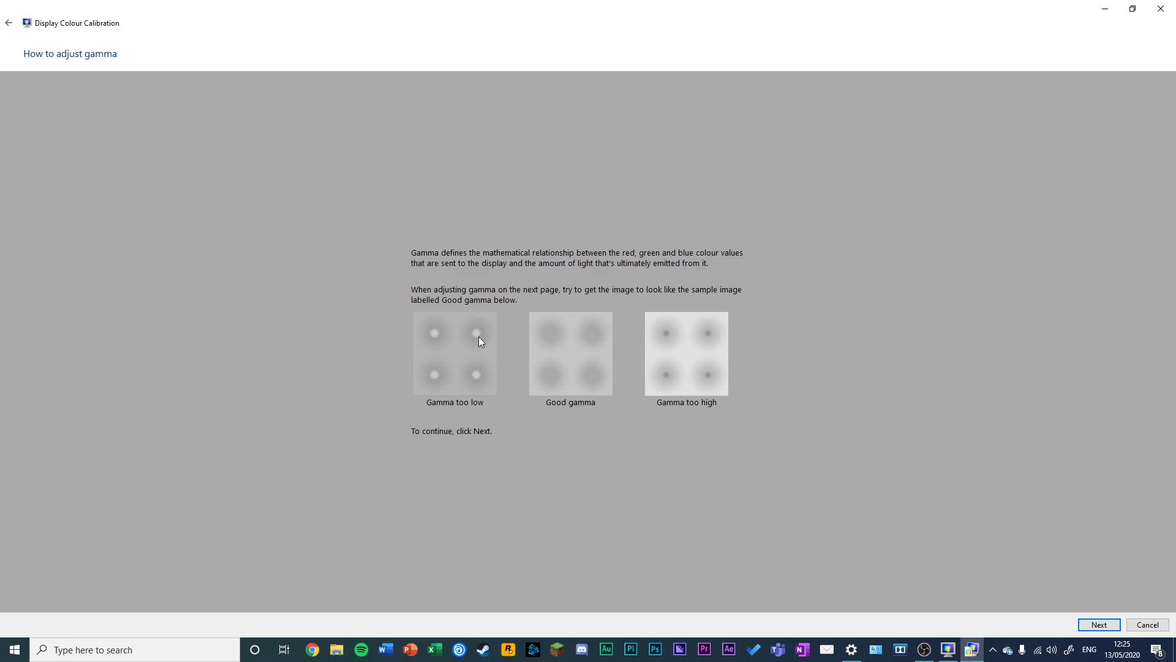
Step: Advance through the Adjust gamma page to the brightness and contrast controls page
click(1106, 624)
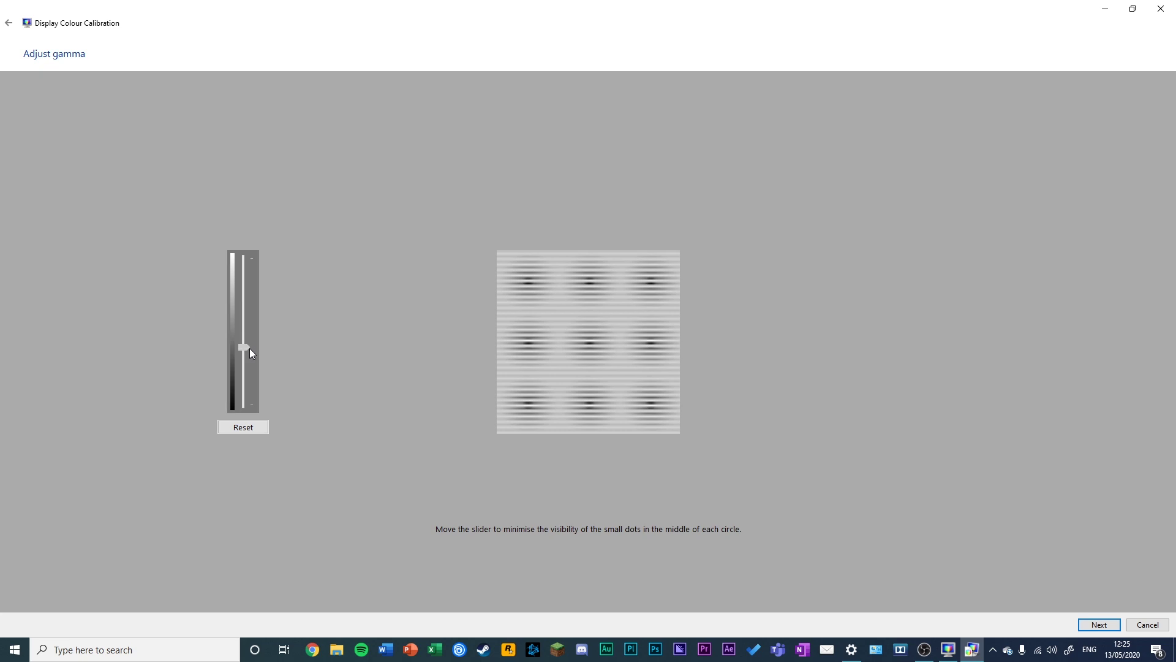
click(1105, 628)
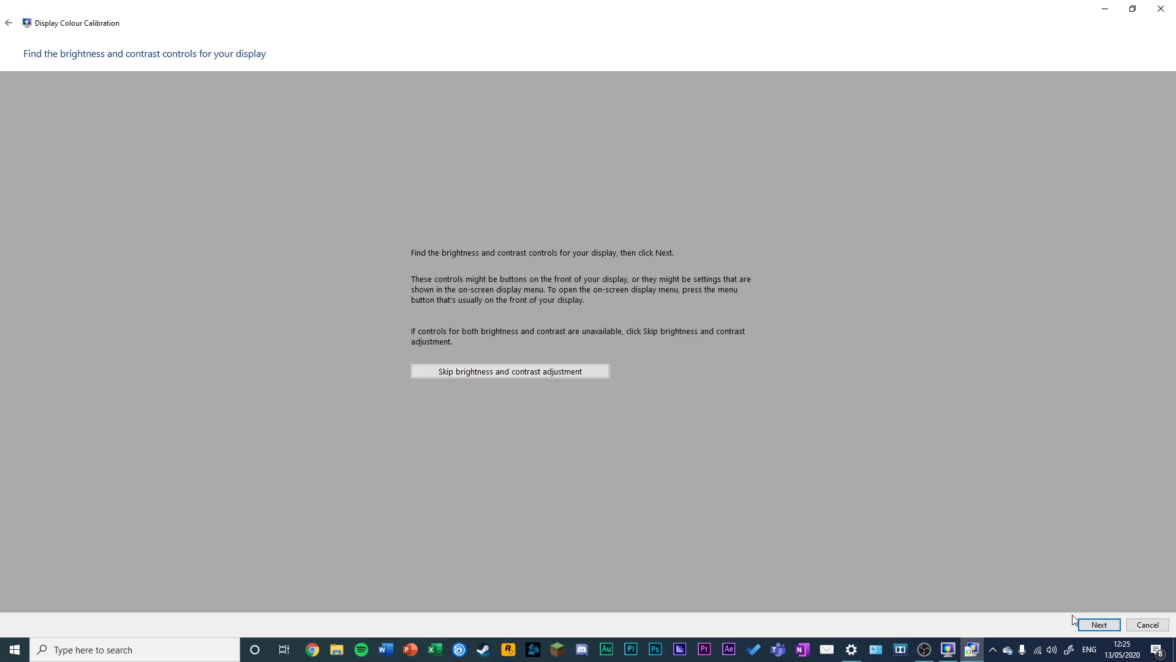
Step: Move through the brightness and contrast guidance and adjustment pages to the colour balance instructions
click(1097, 625)
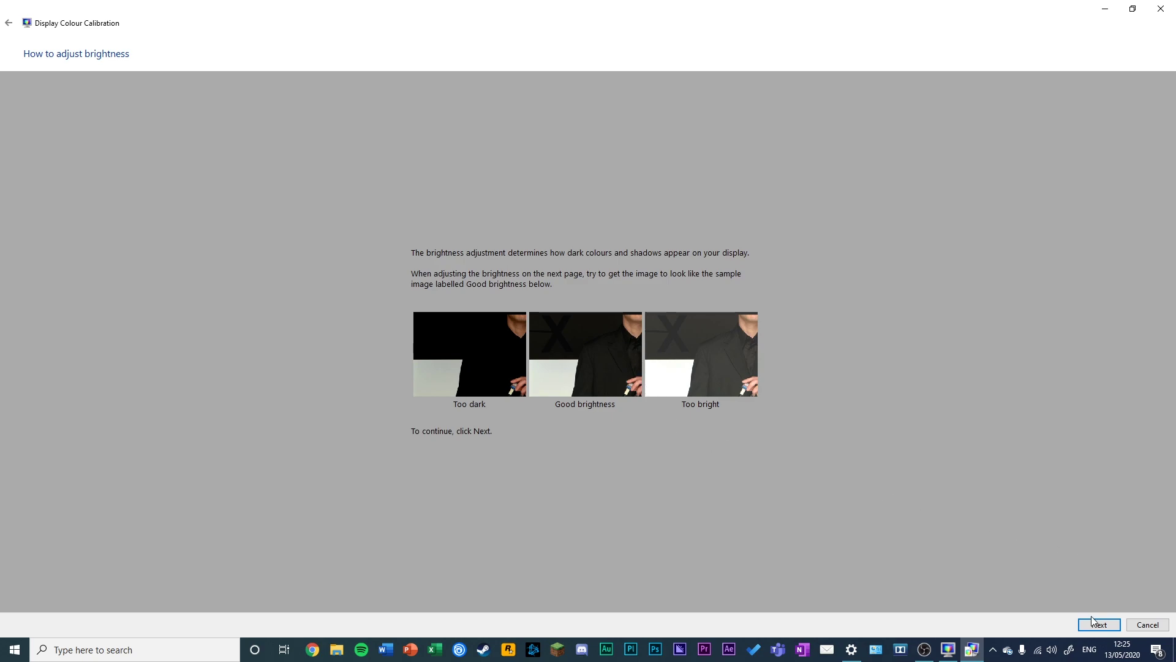
click(1095, 623)
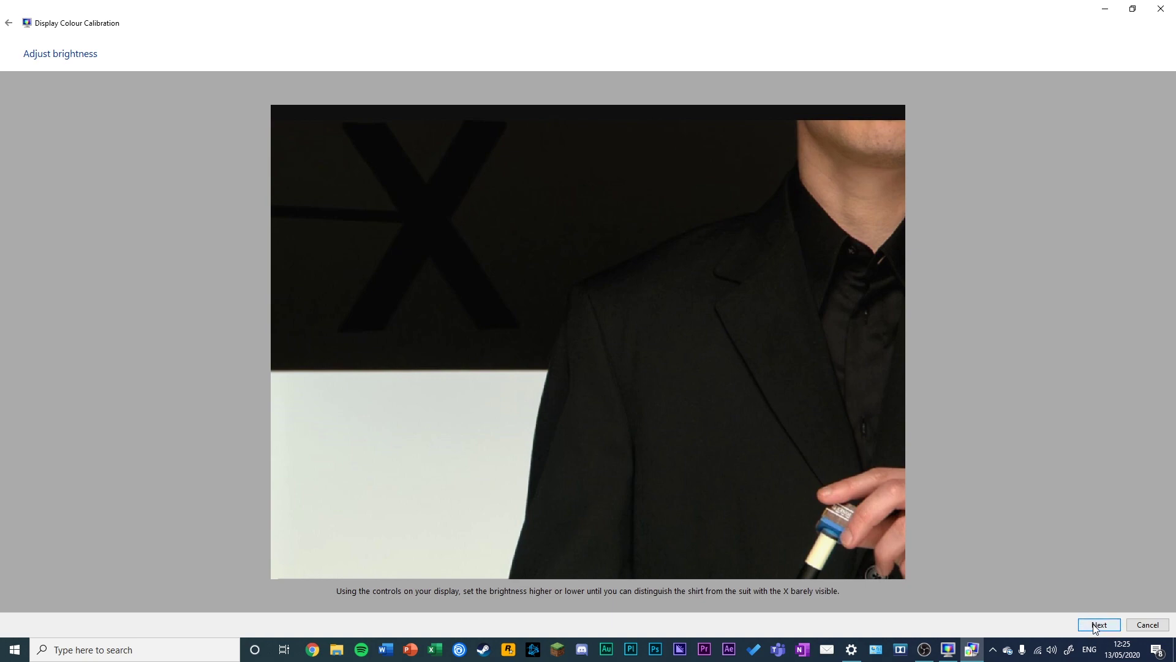
click(1096, 626)
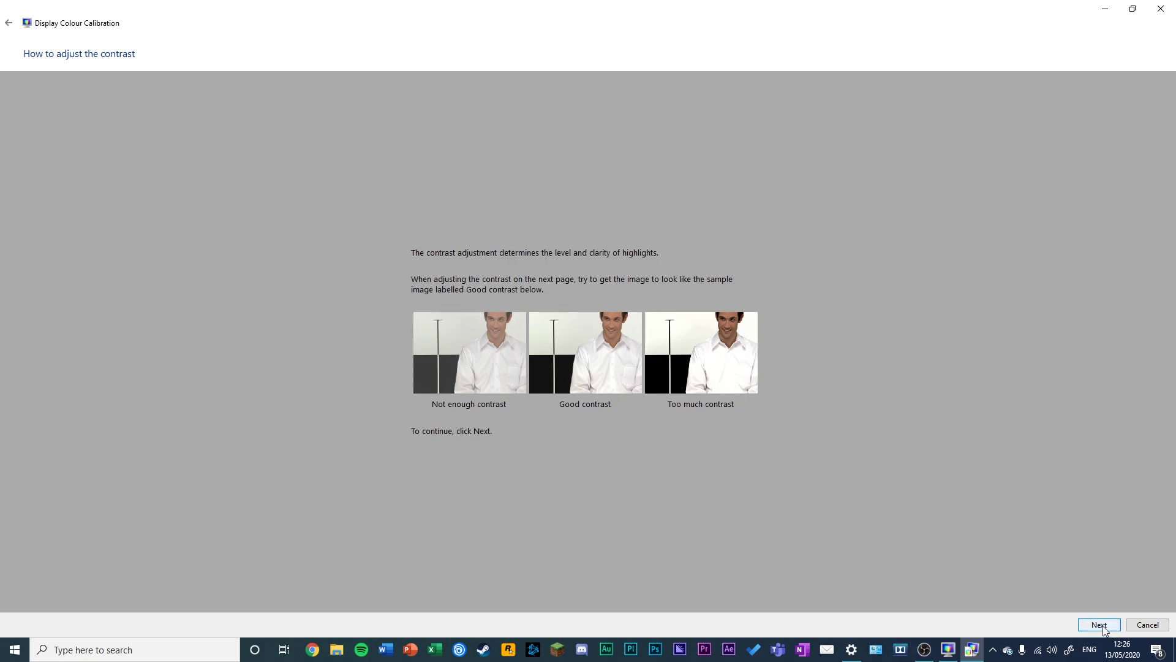
click(1103, 630)
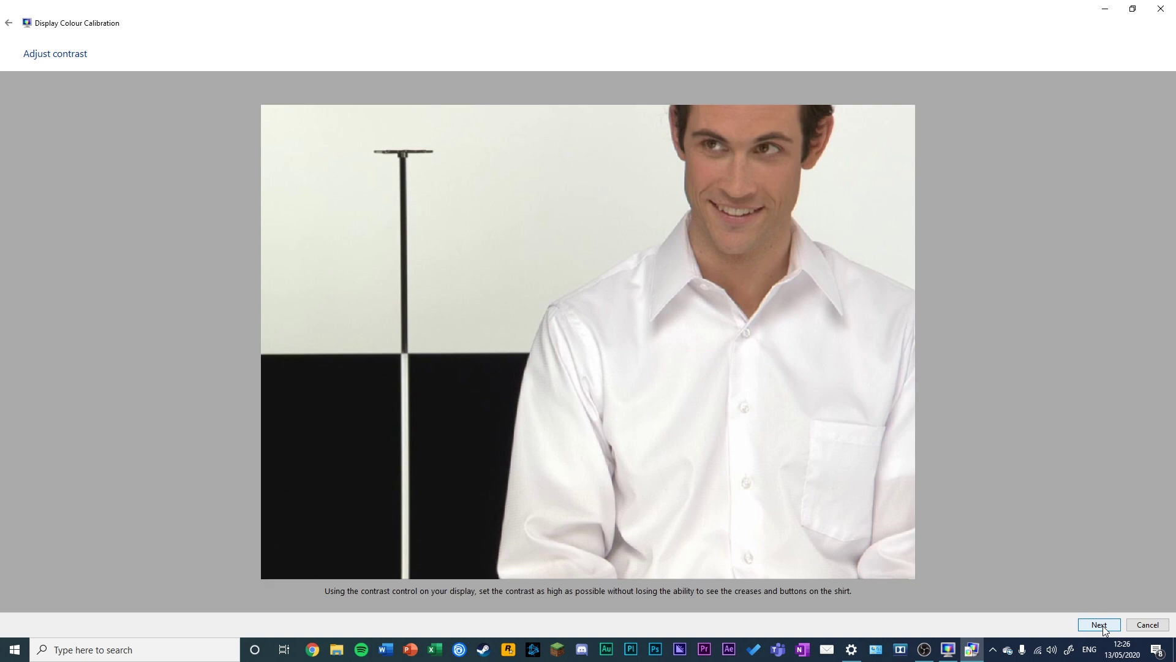
click(1103, 628)
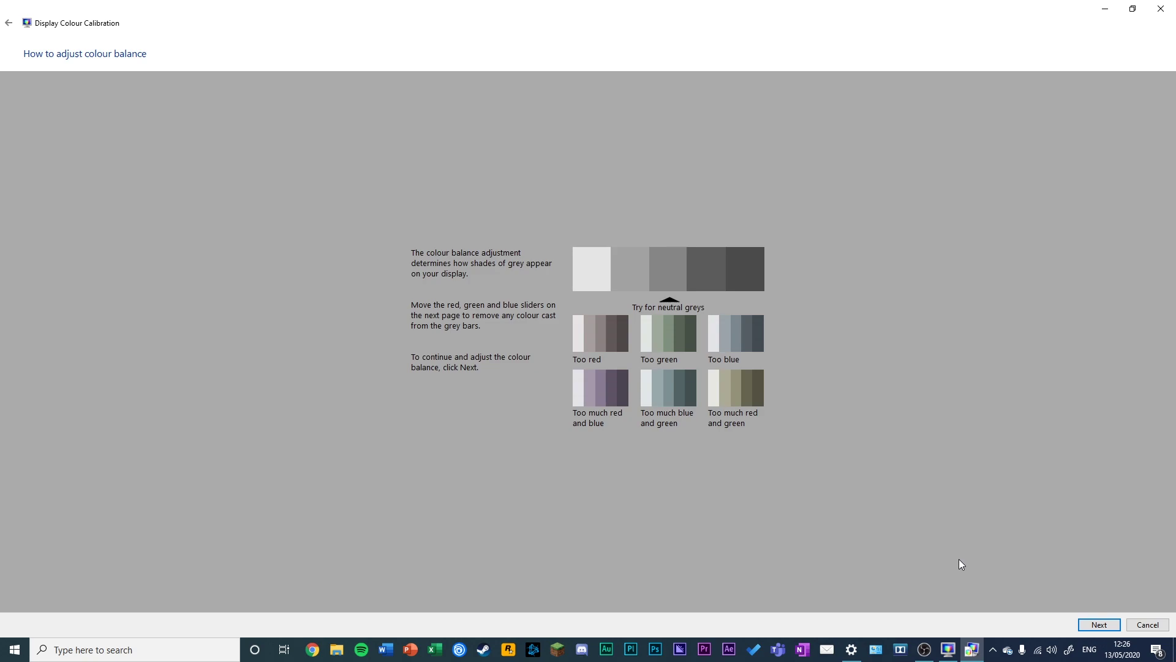
Step: Accept the colour balance to create the calibration, then compare previous and current calibrations
click(1099, 624)
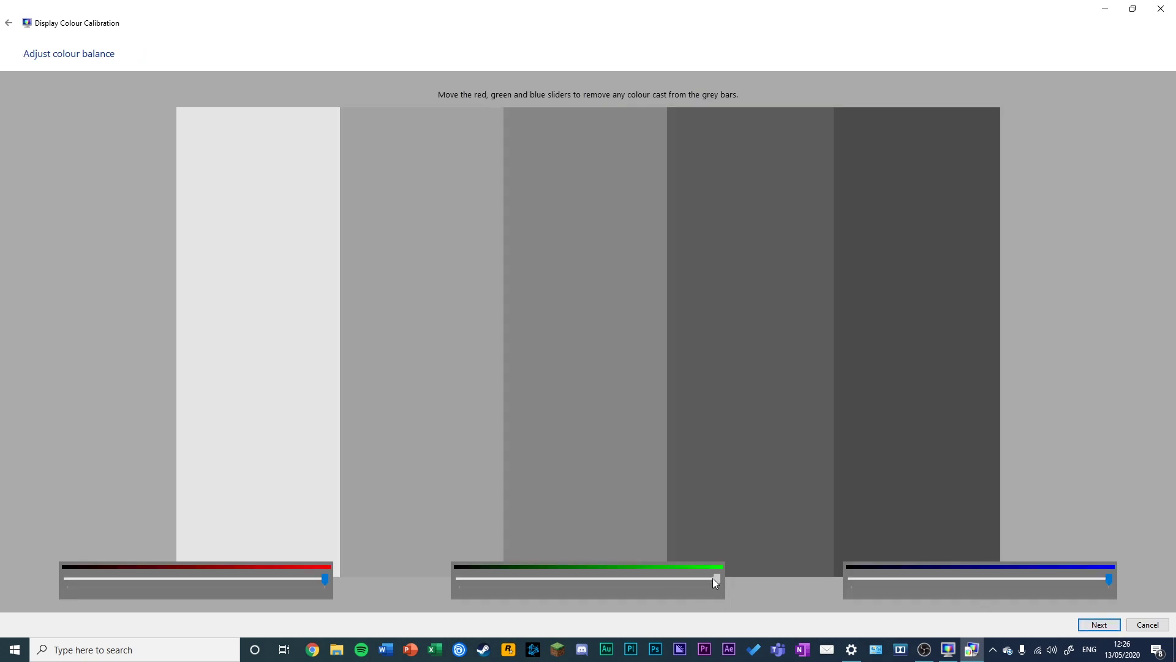
click(1099, 624)
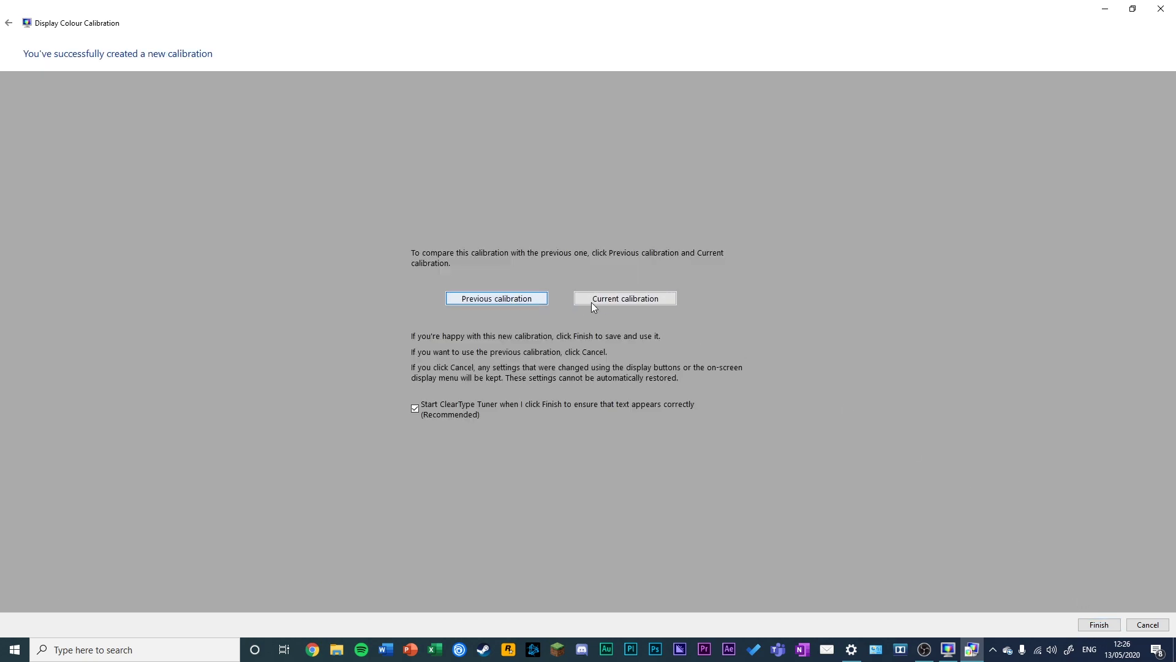
click(598, 299)
click(527, 303)
click(631, 298)
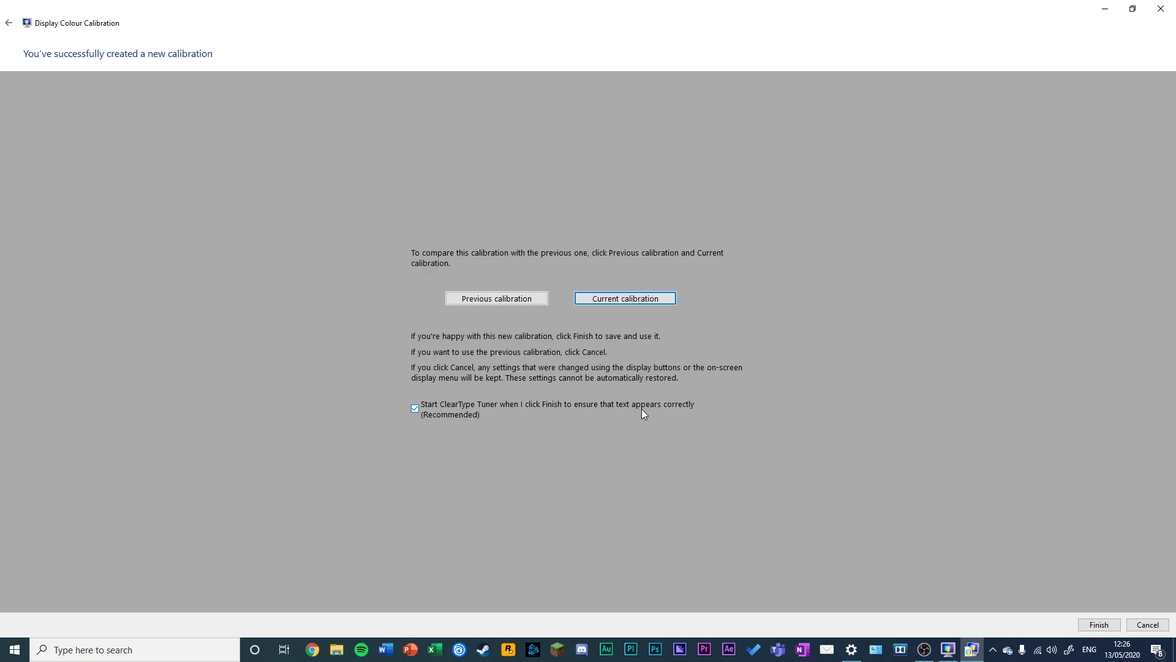
Step: Save the calibration and set ClearType Tuner to tune only the SAMSUNG monitor
click(1114, 624)
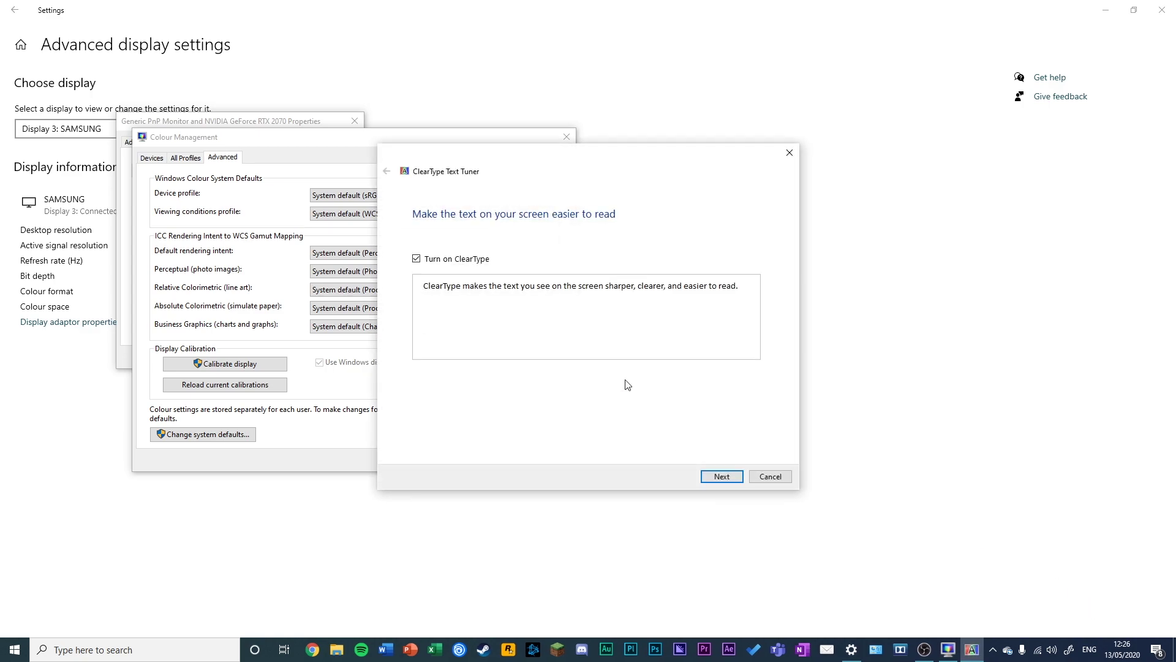
click(721, 476)
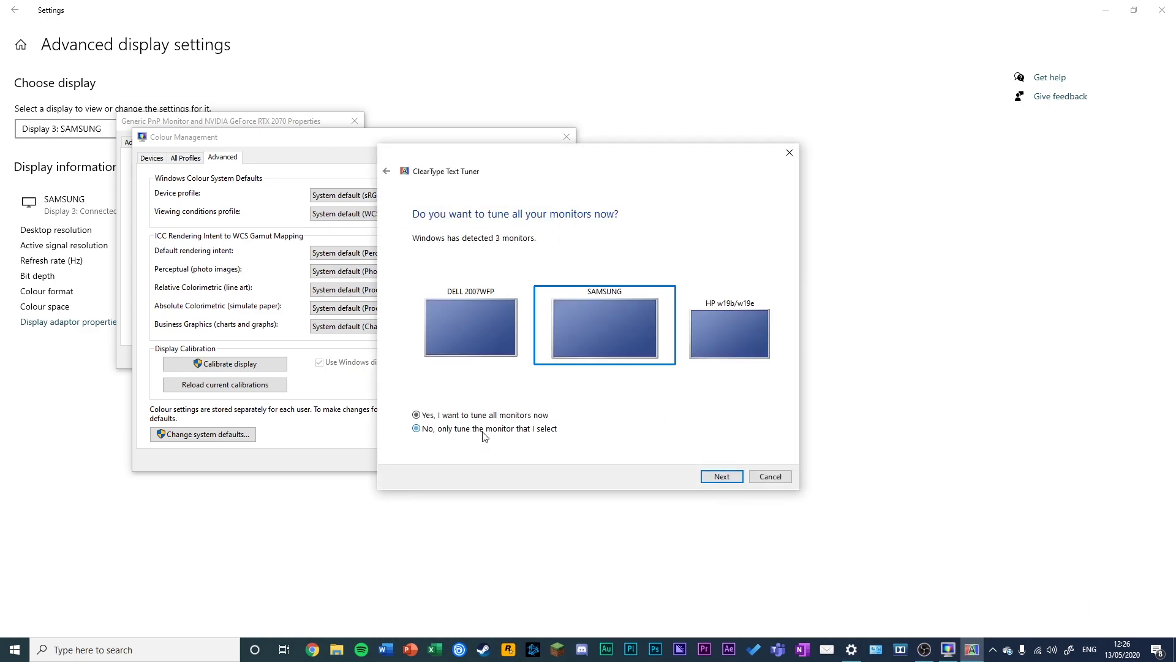
click(483, 430)
click(727, 479)
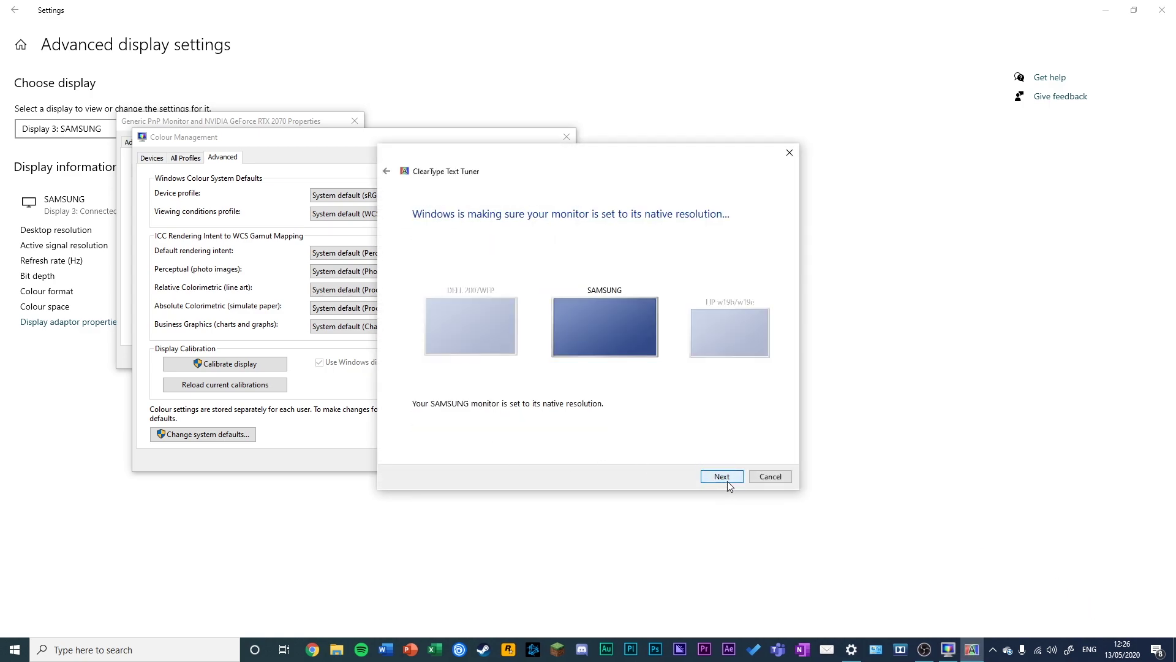
click(728, 482)
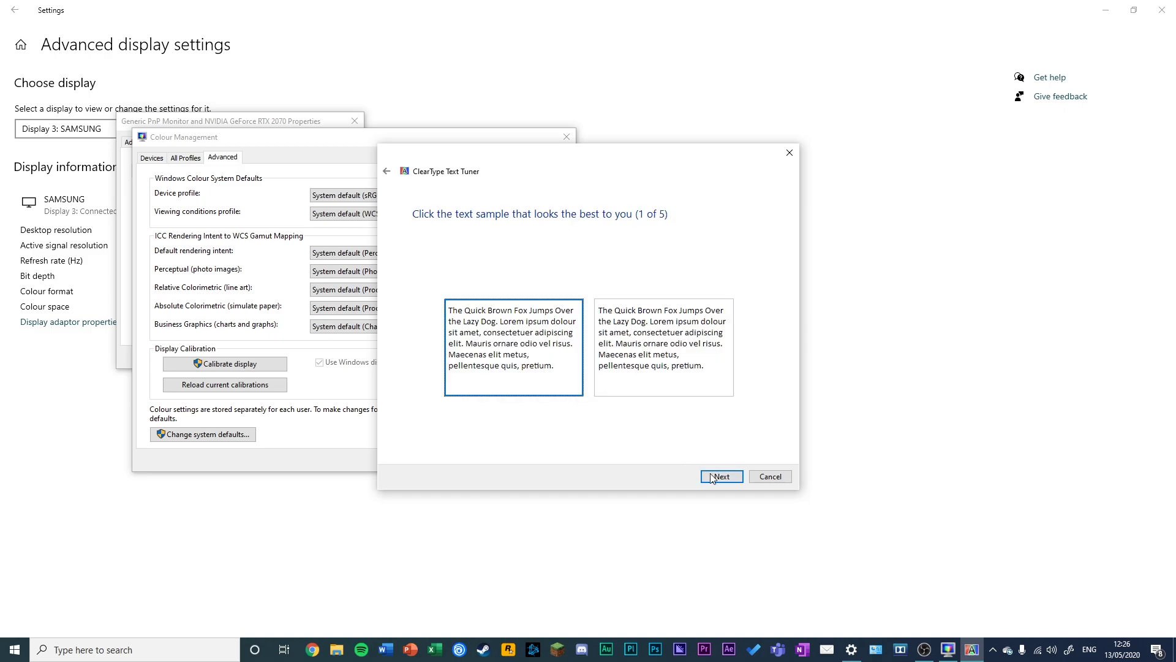
Step: Choose the best text sample on all five pages, including top-left and top-right picks
click(712, 478)
click(480, 326)
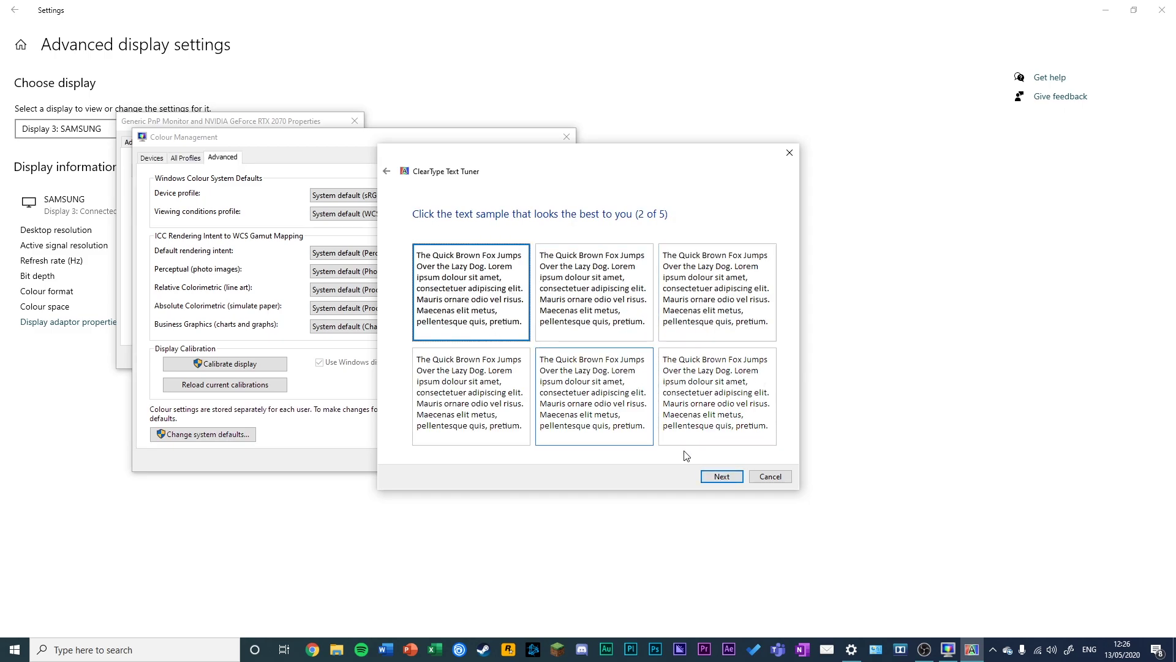
click(723, 478)
click(724, 478)
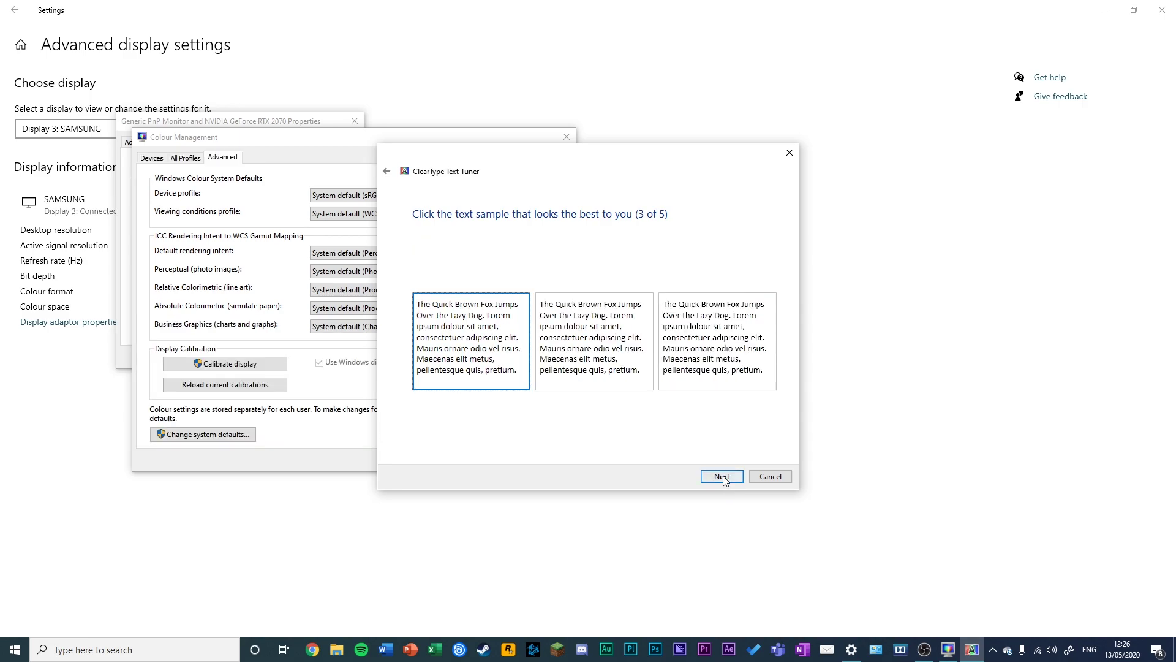
click(724, 476)
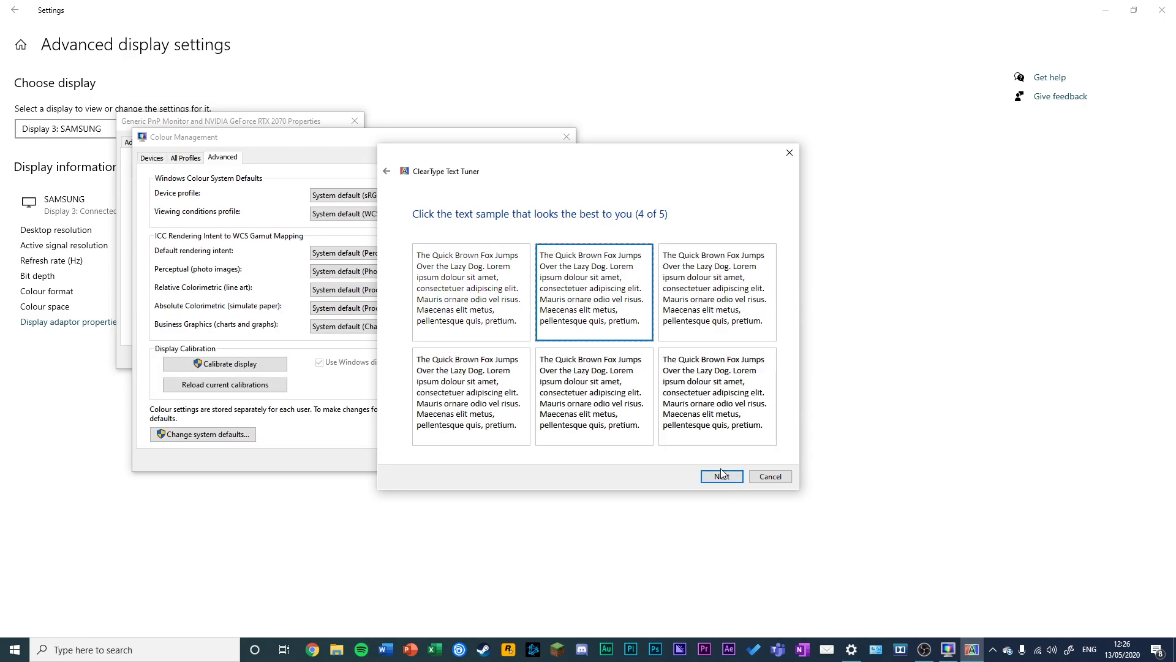
click(718, 340)
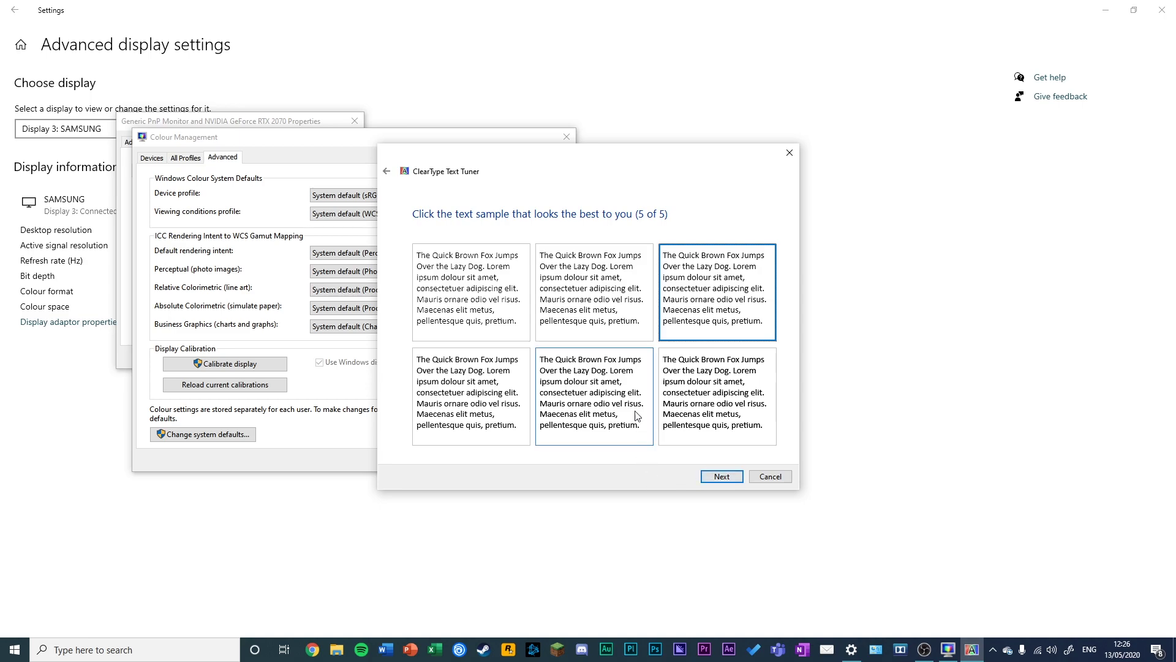
click(725, 478)
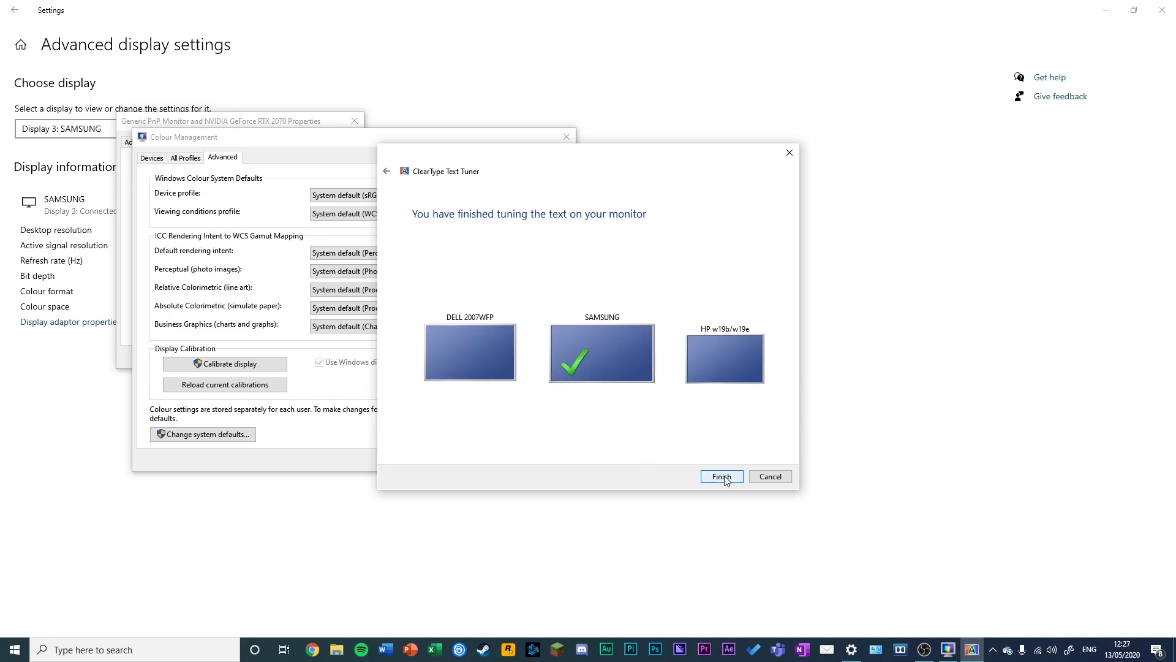
Step: Close the ClearType Tuner and view CalibratedDisplayProfile-10.icc on the Devices tab
click(723, 477)
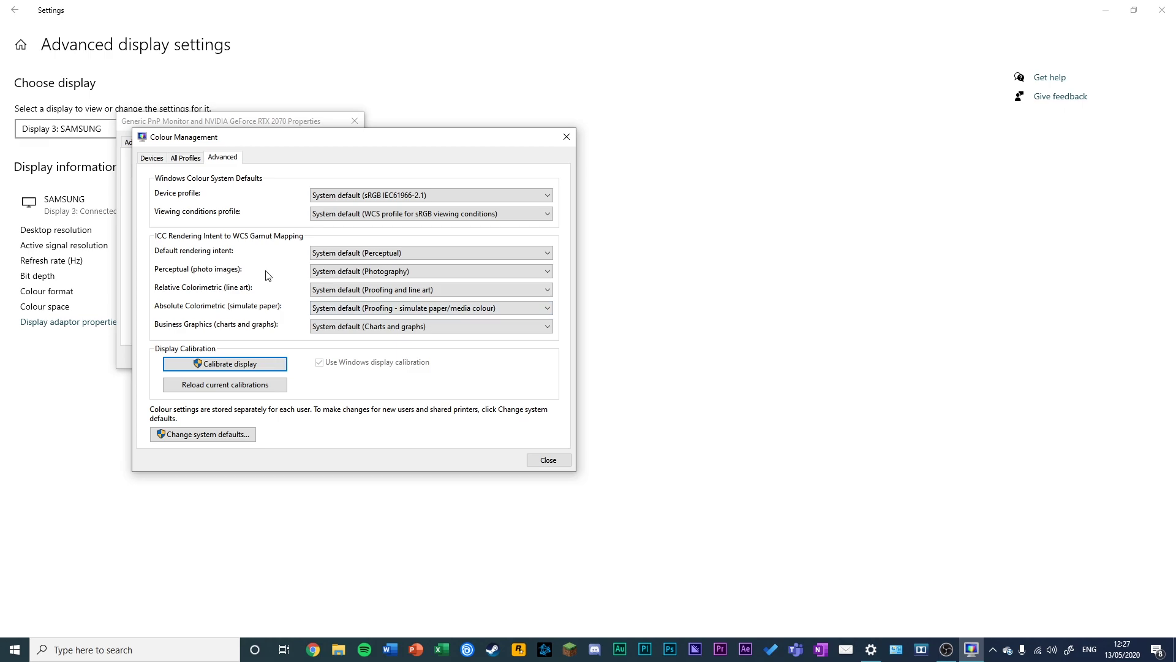
click(151, 158)
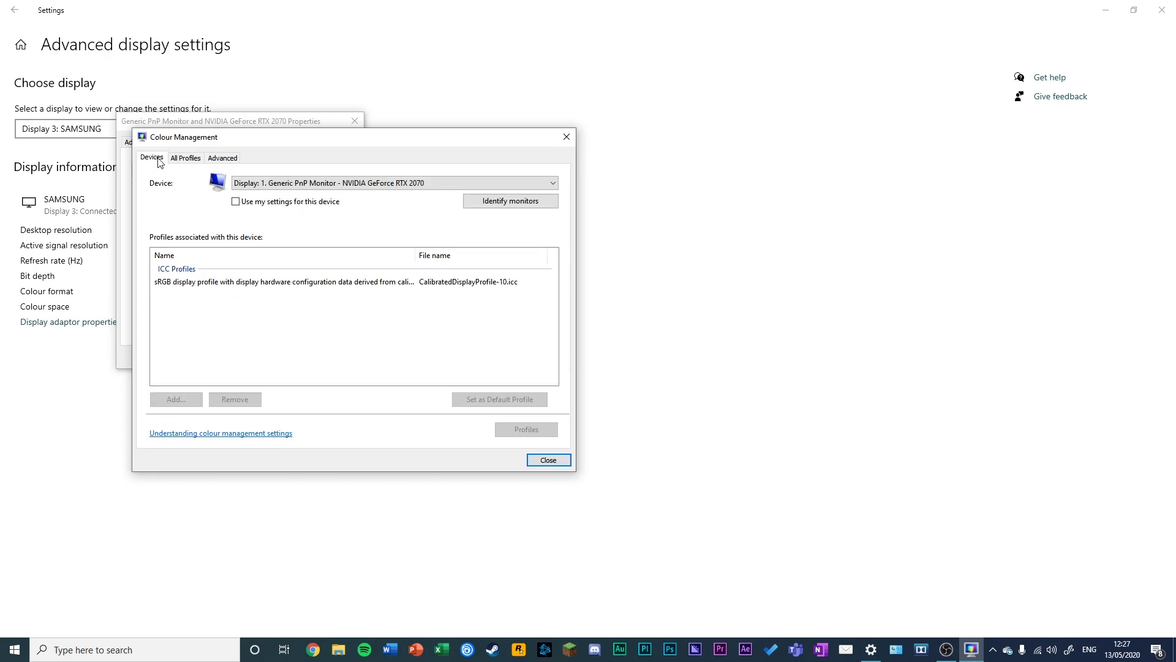